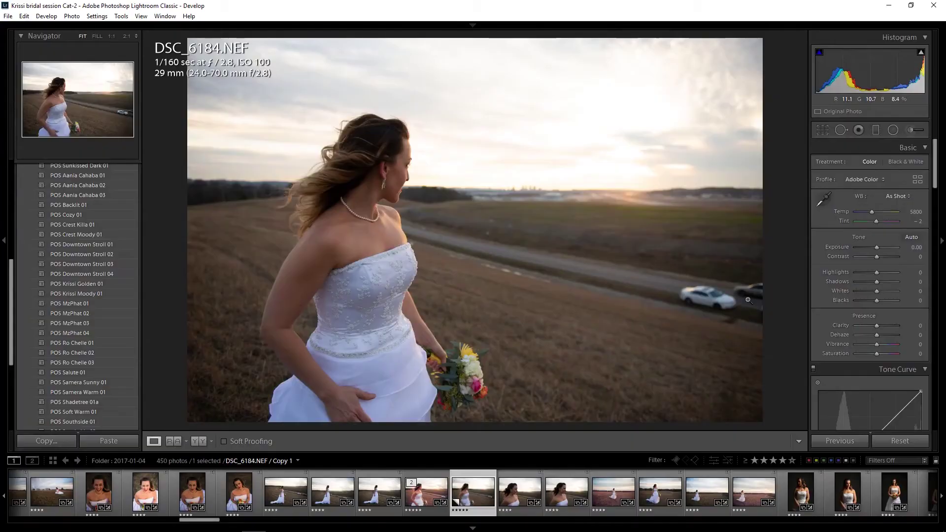
Set Temperature to 6800, Contrast to +10 and Highlights to −50 in the Basic panel.
{"action": "left_click", "coordinate": [917, 213]}
{"action": "type", "text": "6800"}
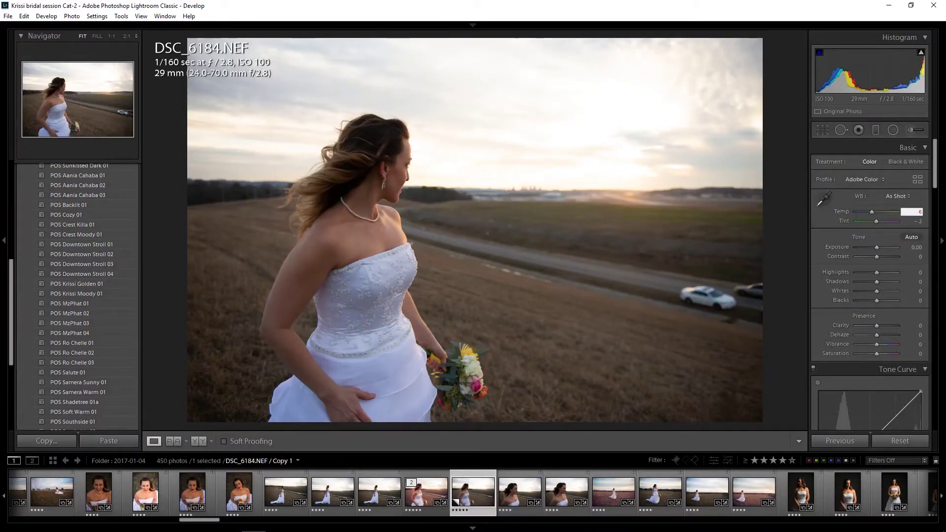
{"action": "key", "text": "Return"}
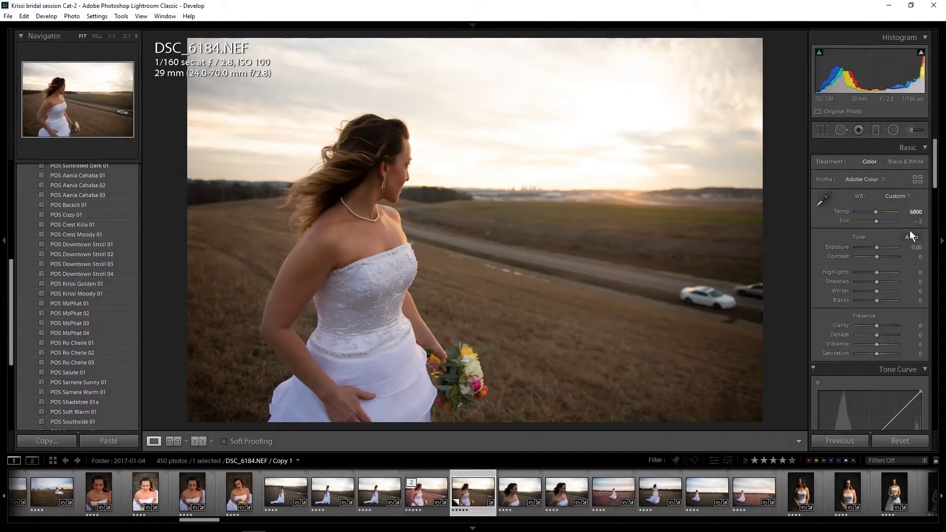
{"action": "left_click", "coordinate": [916, 258]}
{"action": "type", "text": "10"}
{"action": "key", "text": "Return"}
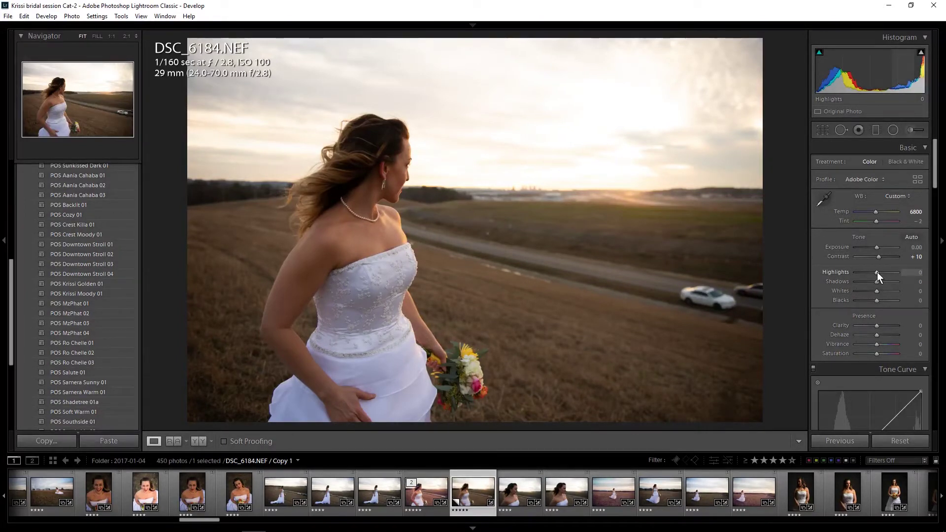
{"action": "left_click", "coordinate": [912, 274]}
{"action": "type", "text": "-50"}
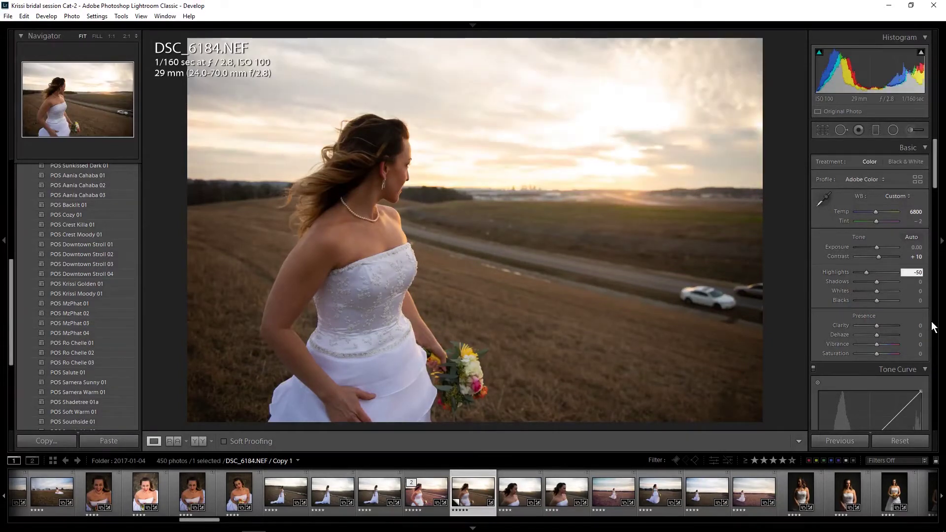
{"action": "key", "text": "Return"}
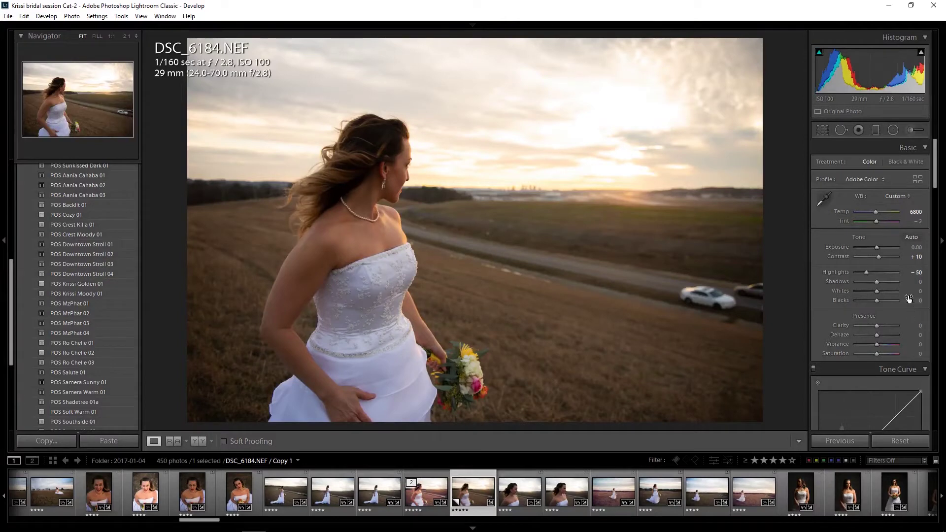
Set Shadows to +55, Whites to −15 and Blacks to +10.
{"action": "left_click", "coordinate": [919, 283]}
{"action": "type", "text": "55"}
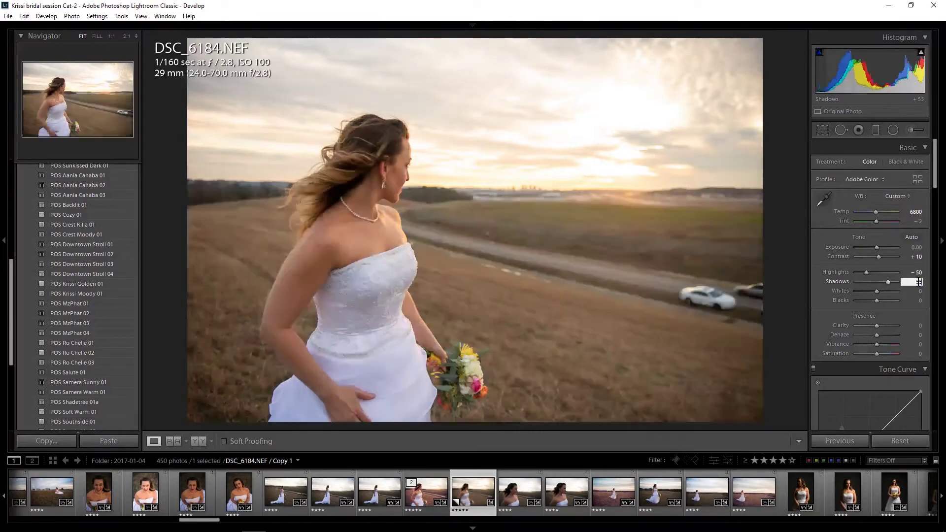
{"action": "key", "text": "Return"}
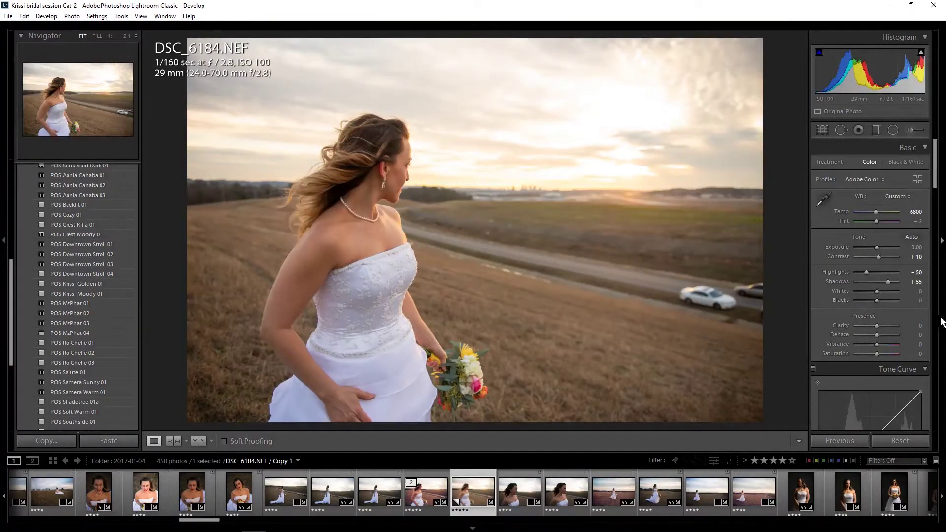
{"action": "left_click", "coordinate": [916, 293]}
{"action": "type", "text": "-15"}
{"action": "key", "text": "Return"}
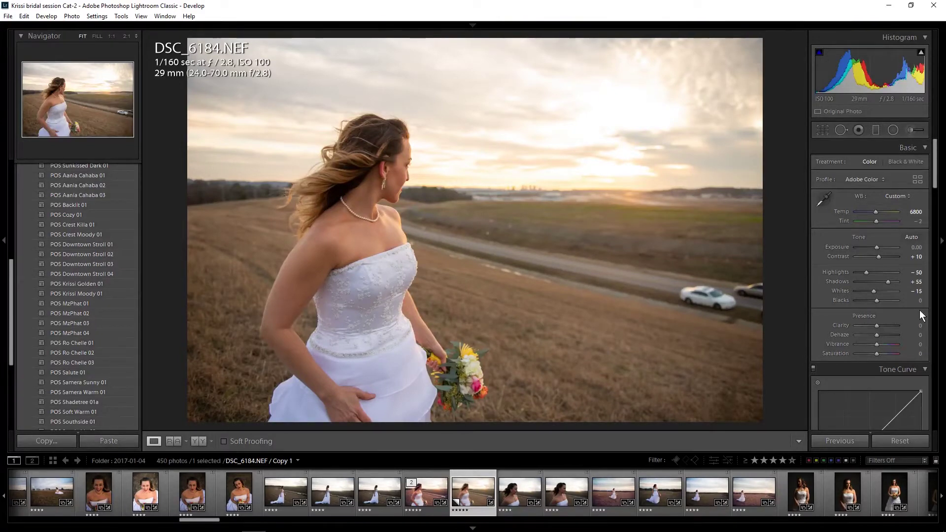
{"action": "left_click", "coordinate": [921, 300]}
{"action": "type", "text": "10"}
{"action": "key", "text": "Return"}
Add midtone, shadow and highlight points to the RGB tone curve.
{"action": "scroll", "coordinate": [938, 222], "scroll_direction": "down", "scroll_amount": 5}
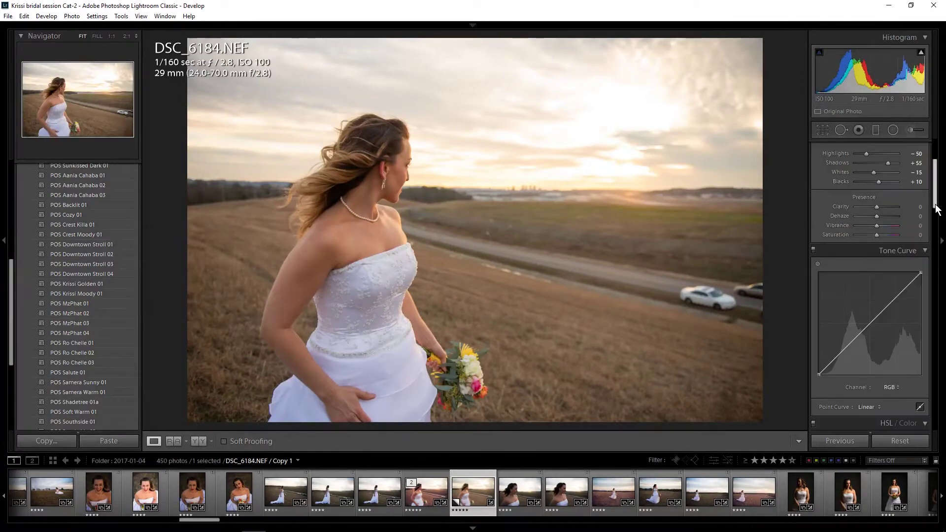
{"action": "scroll", "coordinate": [938, 221], "scroll_direction": "down", "scroll_amount": 2}
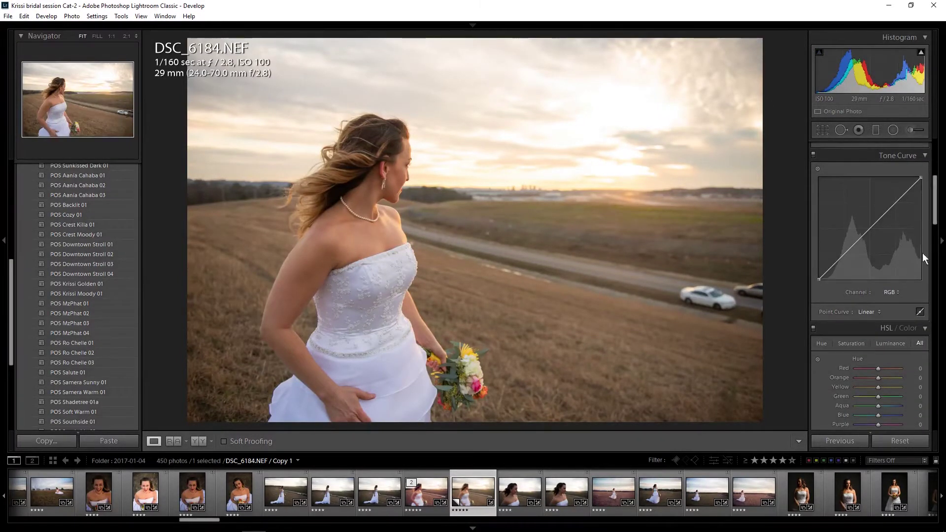
{"action": "left_click", "coordinate": [870, 229]}
{"action": "left_click", "coordinate": [845, 255]}
{"action": "left_click", "coordinate": [896, 203]}
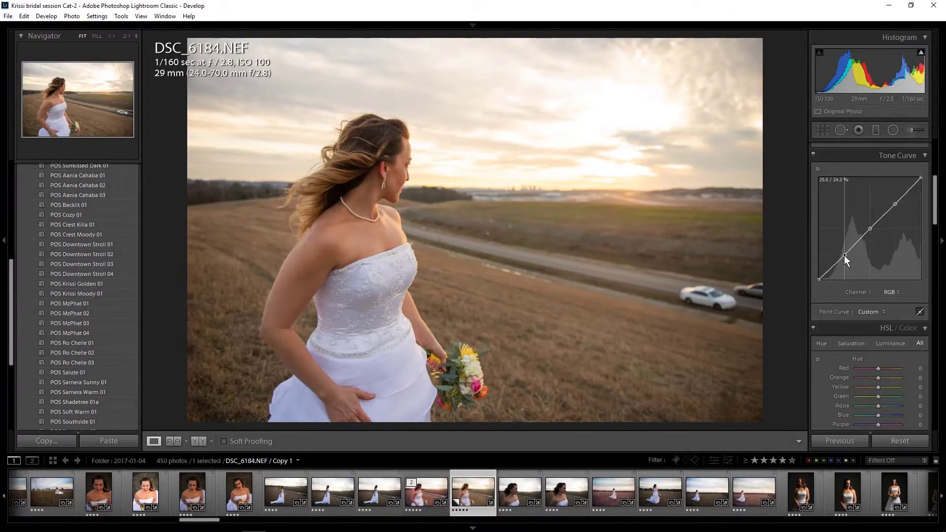
Pull the shadow point down and raise the highlight point to form an S curve.
{"action": "left_click_drag", "start_coordinate": [844, 256], "coordinate": [844, 259]}
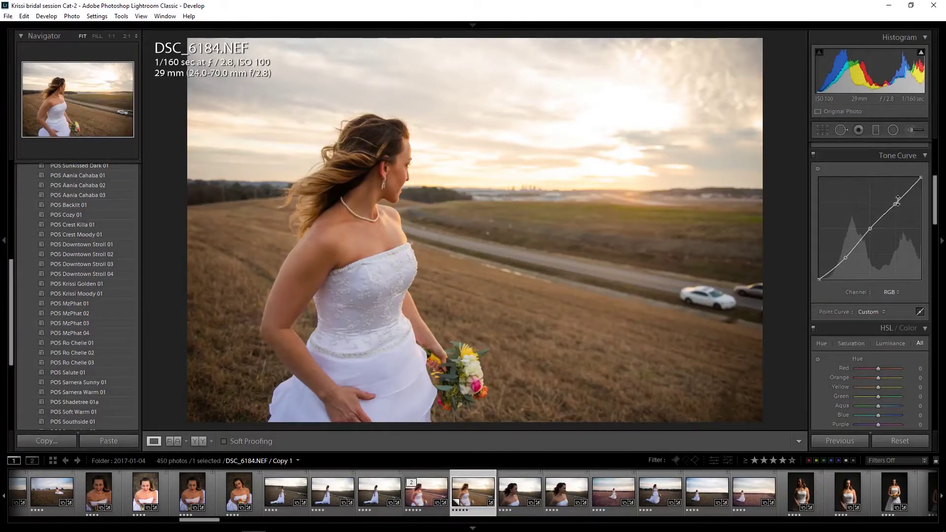
{"action": "left_click_drag", "start_coordinate": [895, 203], "coordinate": [895, 199]}
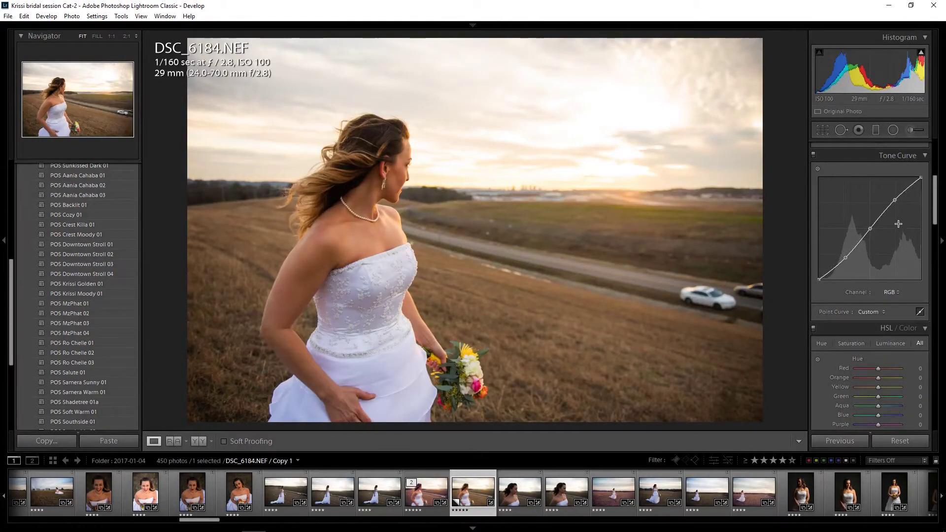
{"action": "left_click_drag", "start_coordinate": [896, 203], "coordinate": [895, 199]}
{"action": "left_click_drag", "start_coordinate": [843, 256], "coordinate": [845, 258]}
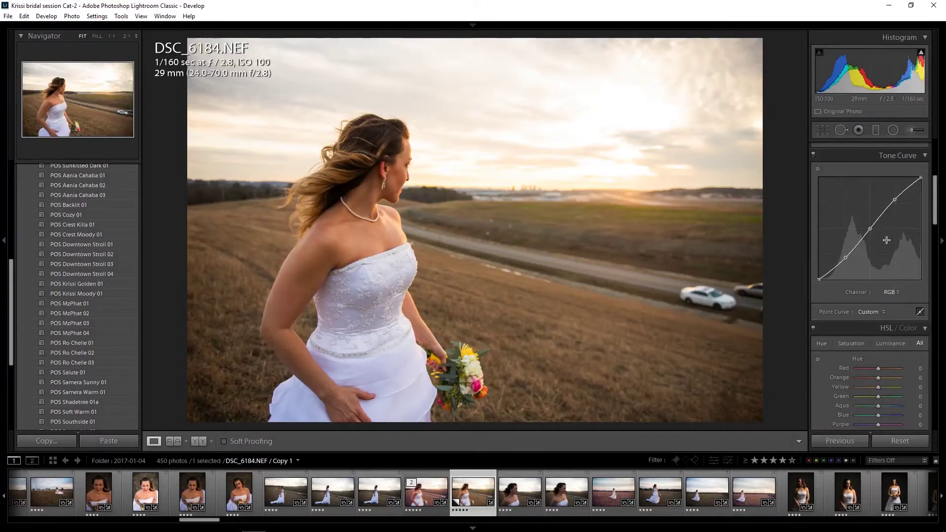
Switch the tone curve to Red and add lower, upper and midtone points, lifting the midtone to 48.2 / 52.2.
{"action": "left_click", "coordinate": [893, 293]}
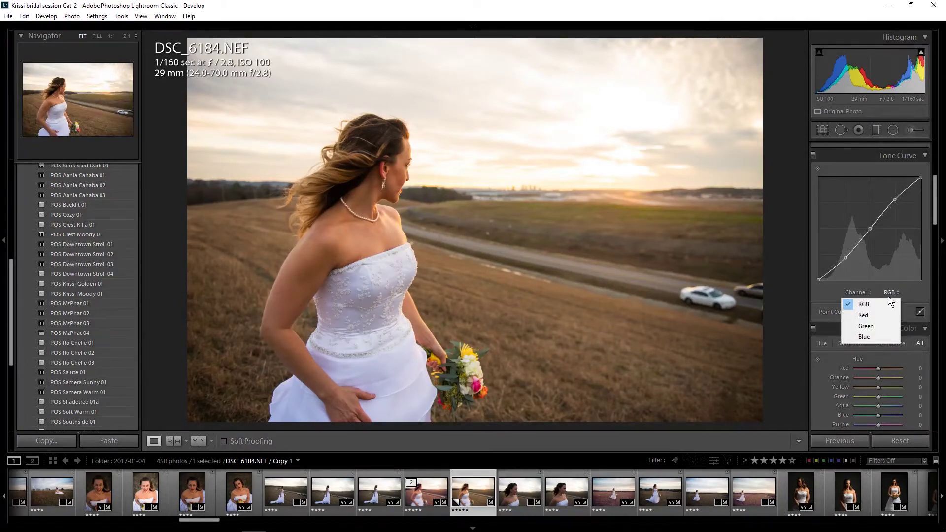
{"action": "left_click", "coordinate": [870, 314]}
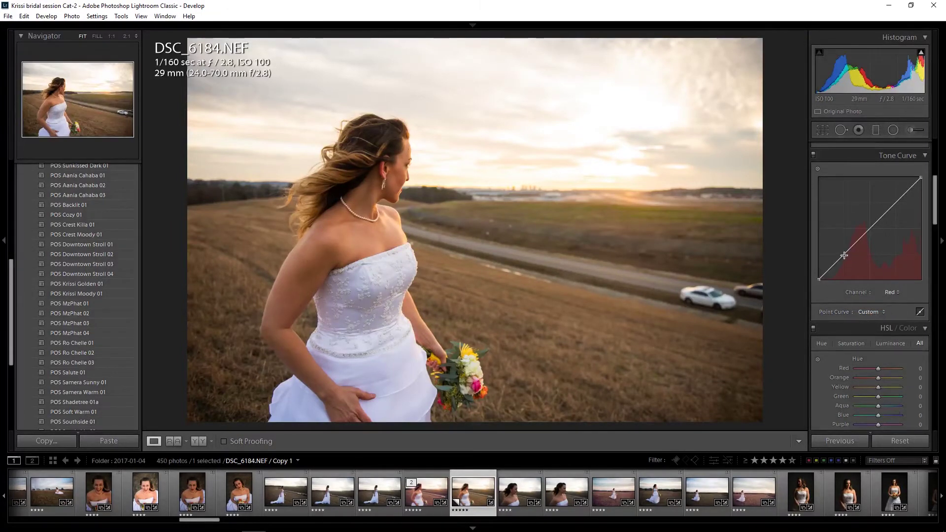
{"action": "left_click_drag", "start_coordinate": [844, 255], "coordinate": [896, 202]}
{"action": "left_click", "coordinate": [894, 202]}
{"action": "left_click_drag", "start_coordinate": [845, 255], "coordinate": [843, 255]}
{"action": "left_click_drag", "start_coordinate": [869, 228], "coordinate": [868, 227]}
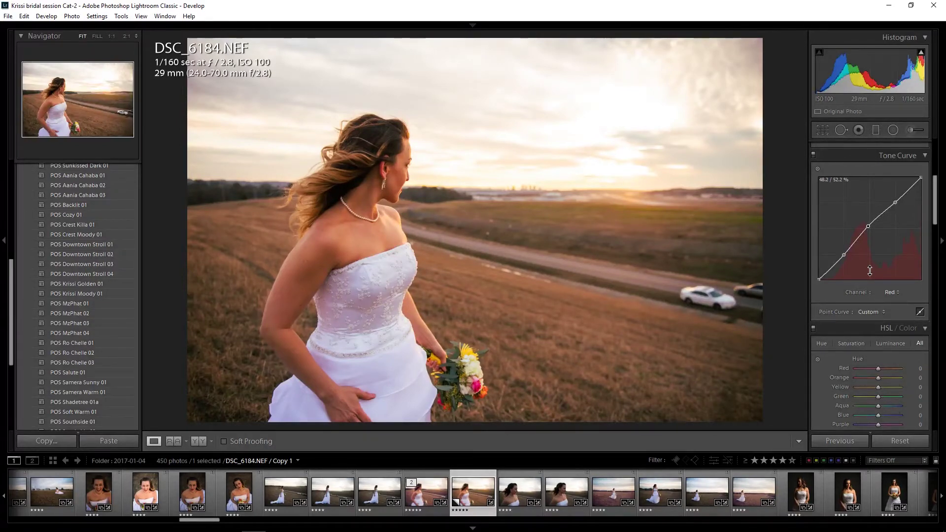
Switch the tone curve to Green and pin points at the midtones and about 74%.
{"action": "left_click", "coordinate": [891, 293]}
{"action": "left_click", "coordinate": [867, 327]}
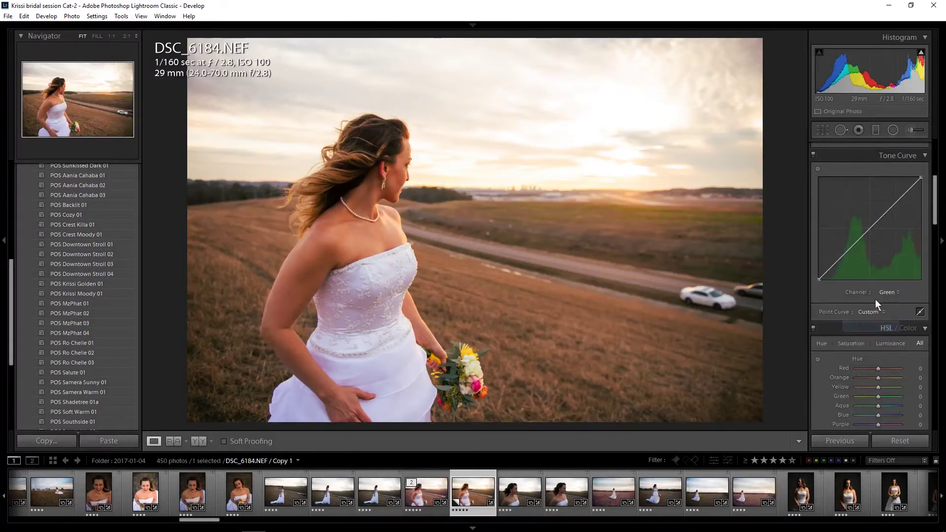
{"action": "left_click", "coordinate": [870, 229]}
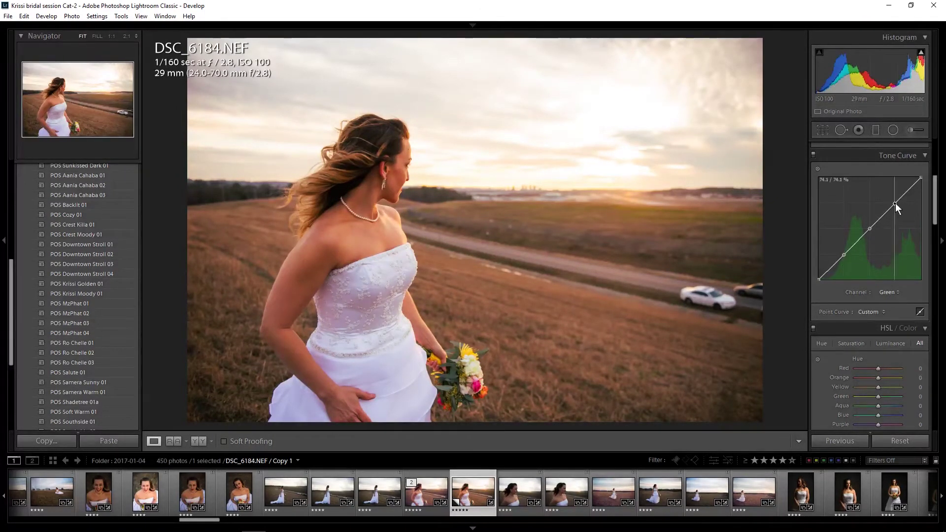
{"action": "left_click_drag", "start_coordinate": [896, 204], "coordinate": [896, 202]}
Pull the green black point inward to 5.5 / 0.4, then switch to the Blue channel.
{"action": "mouse_move", "coordinate": [819, 280]}
{"action": "left_mouse_down"}
{"action": "mouse_move", "coordinate": [827, 283]}
{"action": "mouse_move", "coordinate": [814, 285]}
{"action": "left_mouse_up"}
{"action": "left_click_drag", "start_coordinate": [821, 282], "coordinate": [823, 283]}
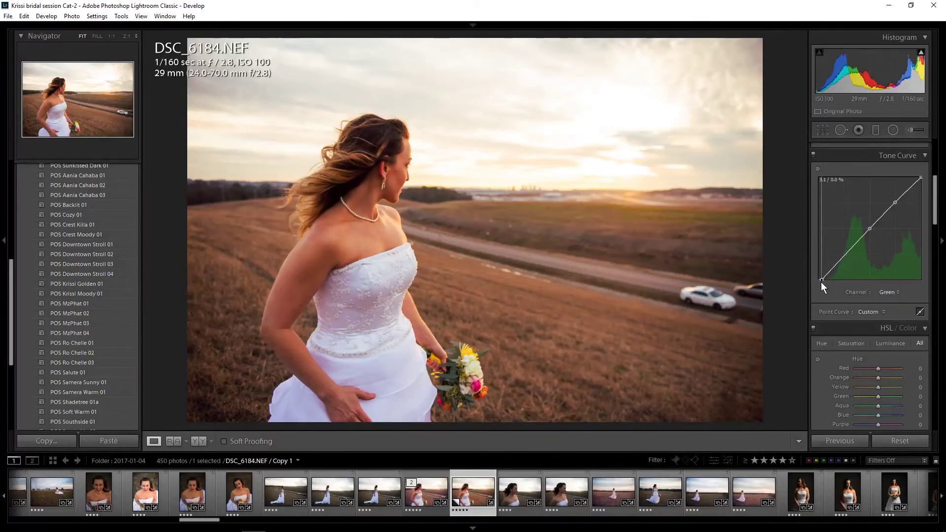
{"action": "left_click_drag", "start_coordinate": [822, 279], "coordinate": [823, 283]}
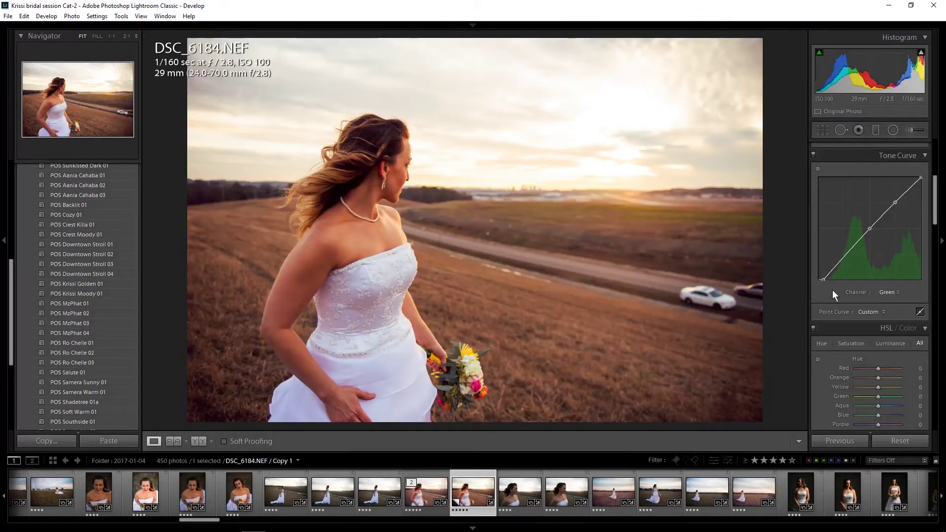
{"action": "left_click", "coordinate": [889, 293]}
{"action": "left_click", "coordinate": [870, 336]}
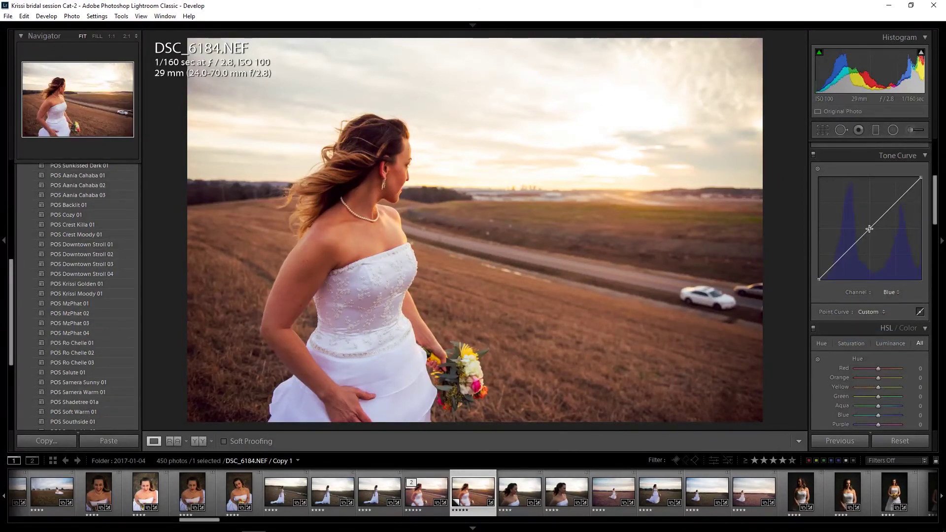
Pin the Blue curve at 50% and 74% and lift its black point to about 7.8%.
{"action": "left_click", "coordinate": [869, 229]}
{"action": "left_click", "coordinate": [895, 203]}
{"action": "left_click_drag", "start_coordinate": [818, 280], "coordinate": [813, 274]}
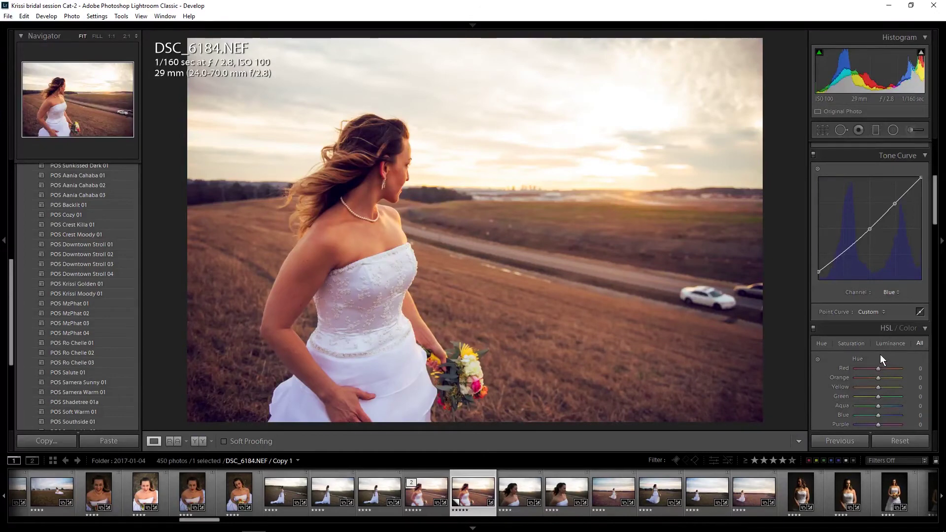
{"action": "left_click", "coordinate": [888, 292]}
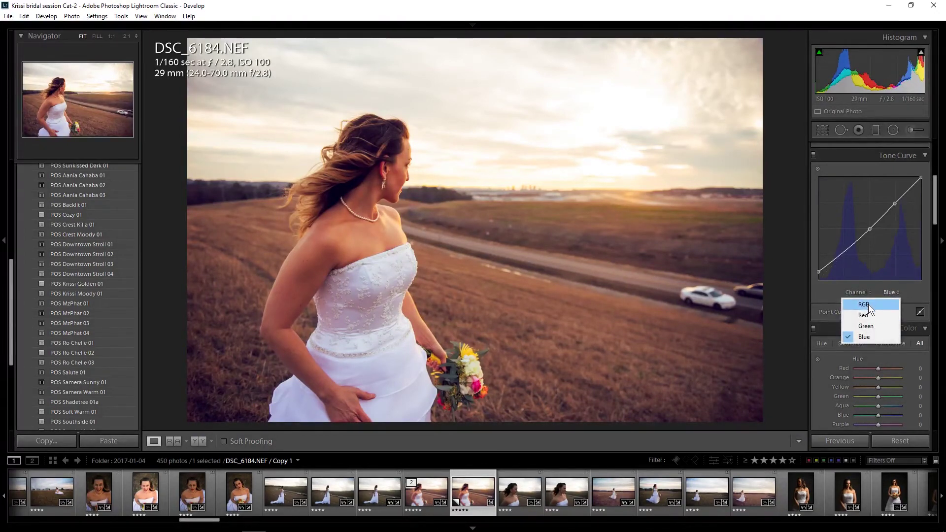
Return to the RGB curve and move its shadow point to about 26.5 / 22.4.
{"action": "left_click", "coordinate": [869, 304]}
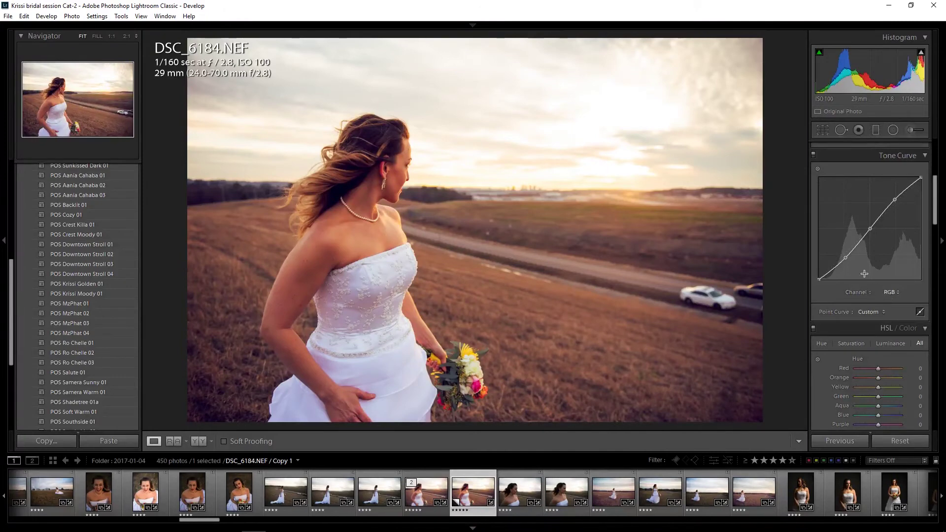
{"action": "left_click", "coordinate": [846, 258]}
{"action": "left_click_drag", "start_coordinate": [844, 257], "coordinate": [844, 257]}
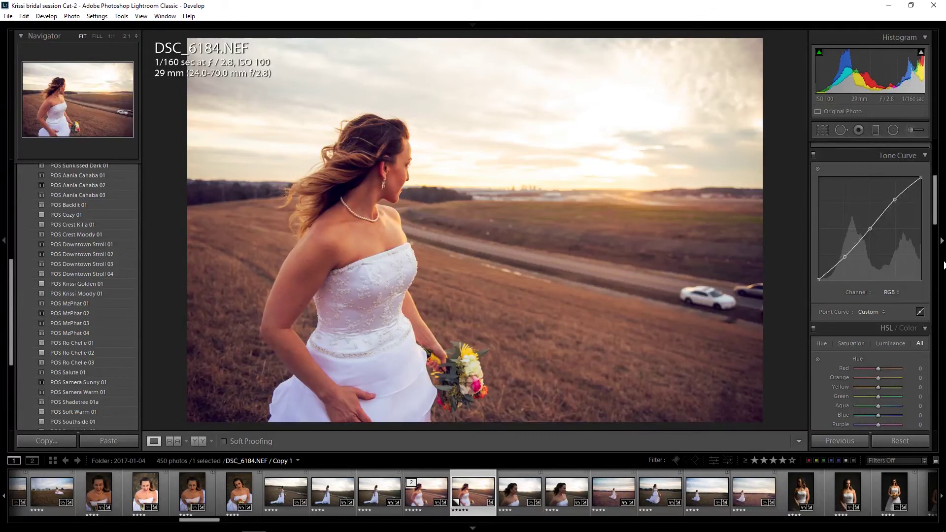
{"action": "left_click_drag", "start_coordinate": [937, 227], "coordinate": [932, 331]}
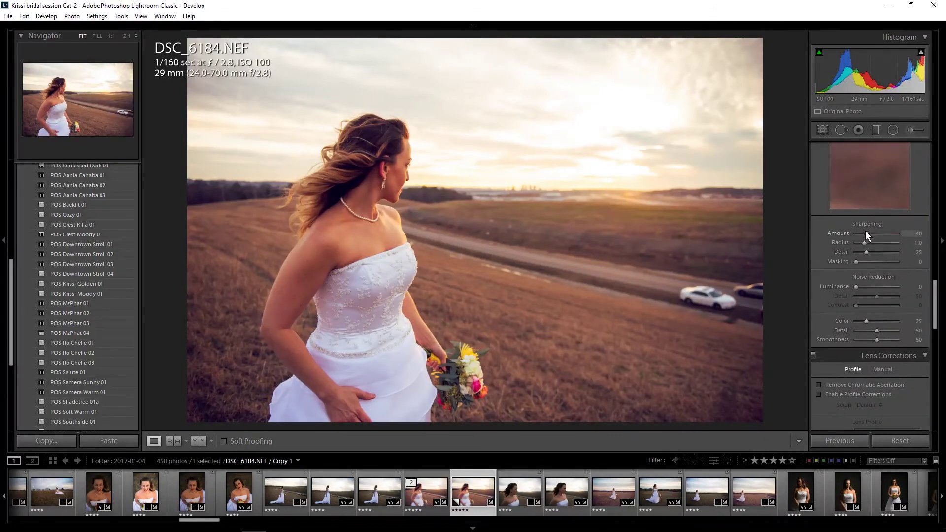
Set the Detail panel's Sharpening Amount to 60.
{"action": "left_click", "coordinate": [919, 234]}
{"action": "type", "text": "60"}
{"action": "key", "text": "Return"}
{"action": "left_click_drag", "start_coordinate": [936, 295], "coordinate": [932, 397]}
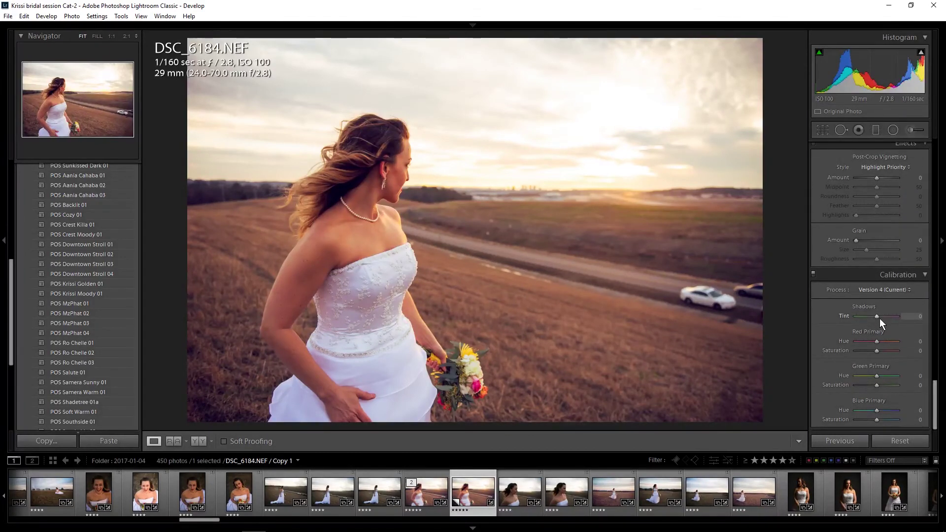
Set Calibration Shadows Tint to +12 and create a virtual copy of the photo.
{"action": "left_click", "coordinate": [919, 317]}
{"action": "type", "text": "12"}
{"action": "key", "text": "Return"}
{"action": "key", "text": "ctrl+apostrophe"}
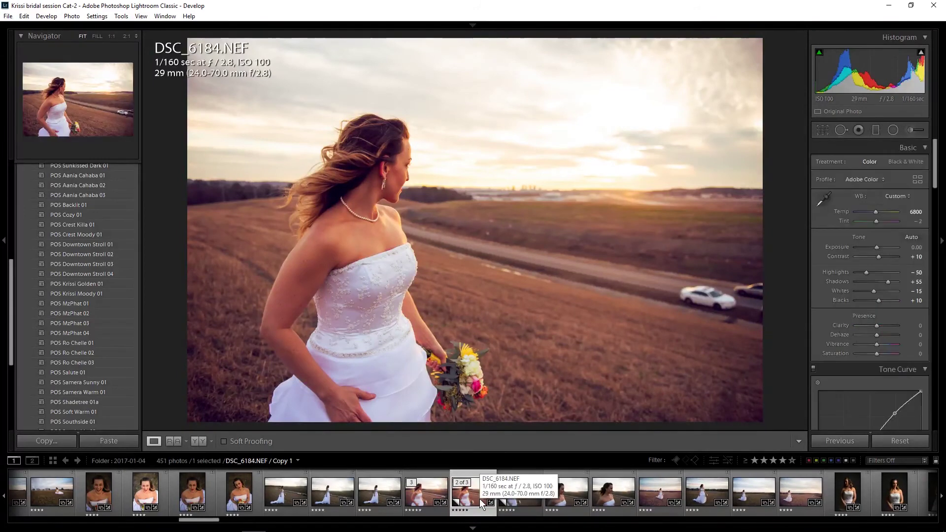
{"action": "left_click", "coordinate": [520, 495]}
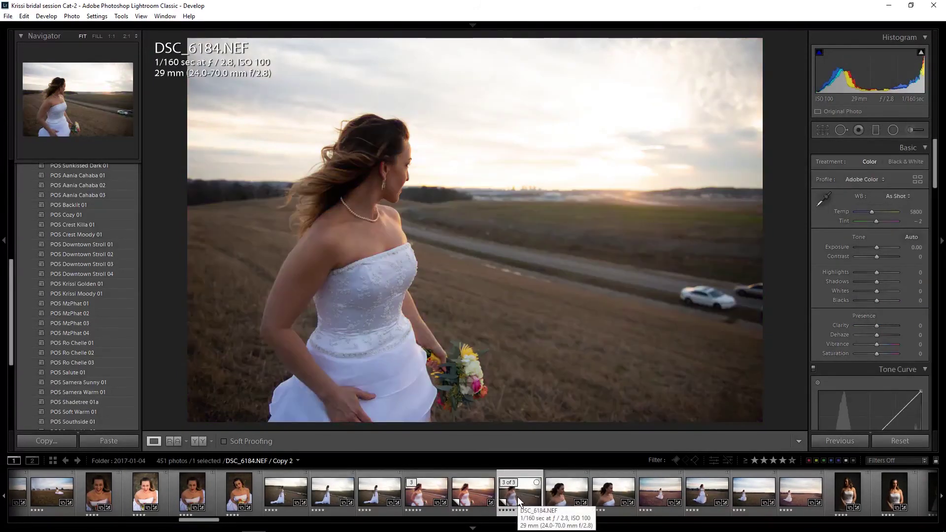
{"action": "left_click", "coordinate": [474, 496]}
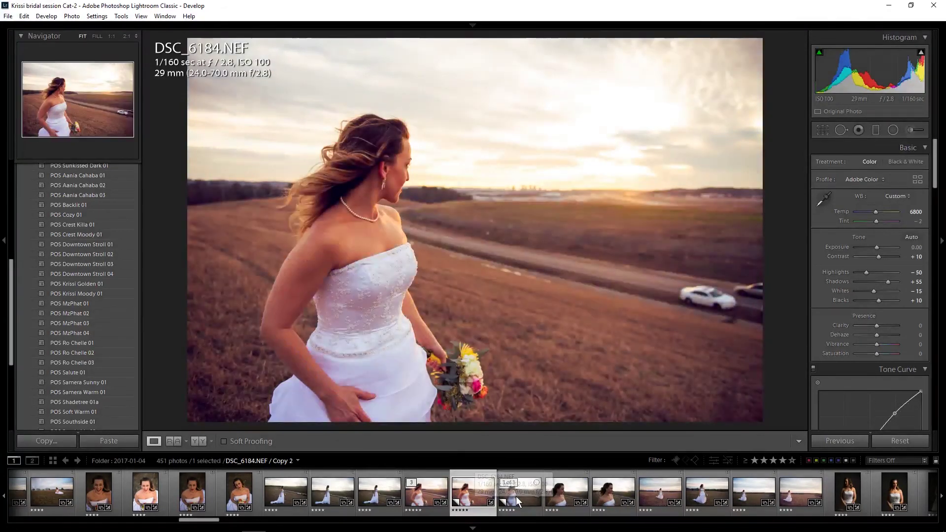
{"action": "left_click", "coordinate": [515, 500]}
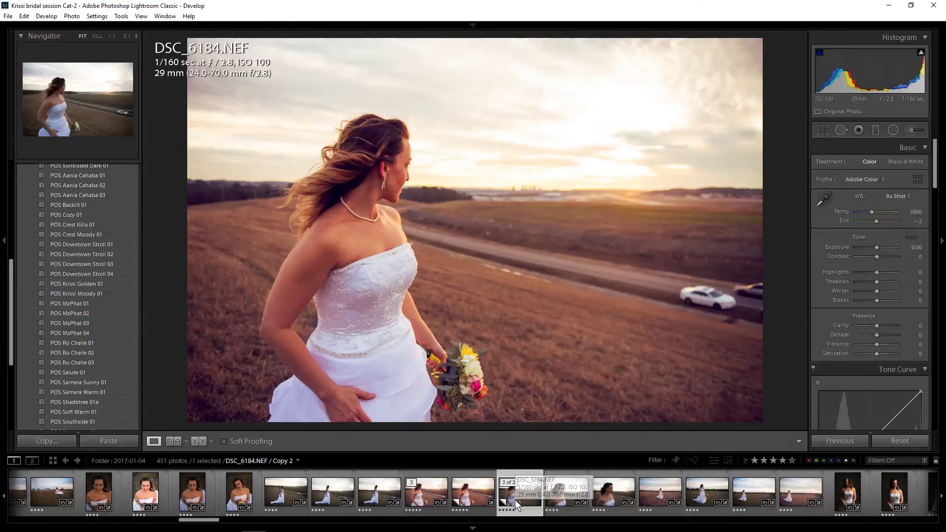
{"action": "left_click", "coordinate": [473, 498]}
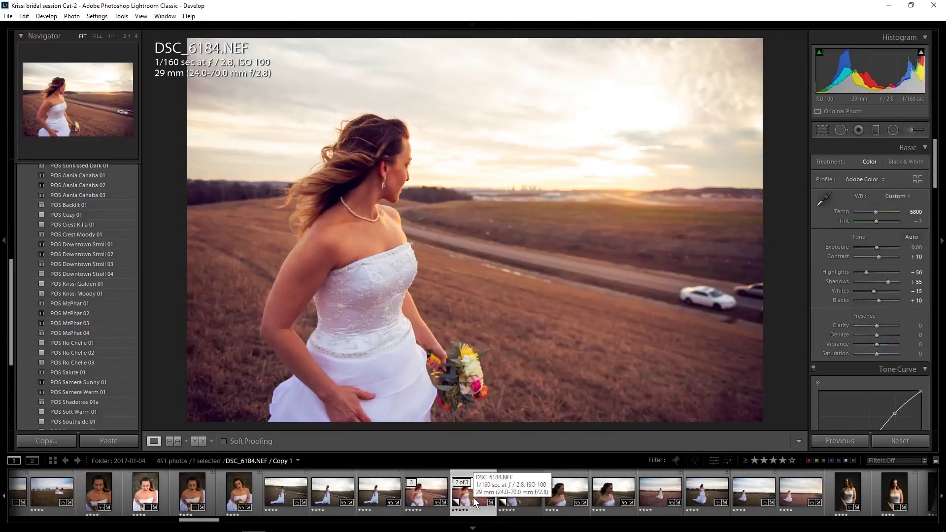